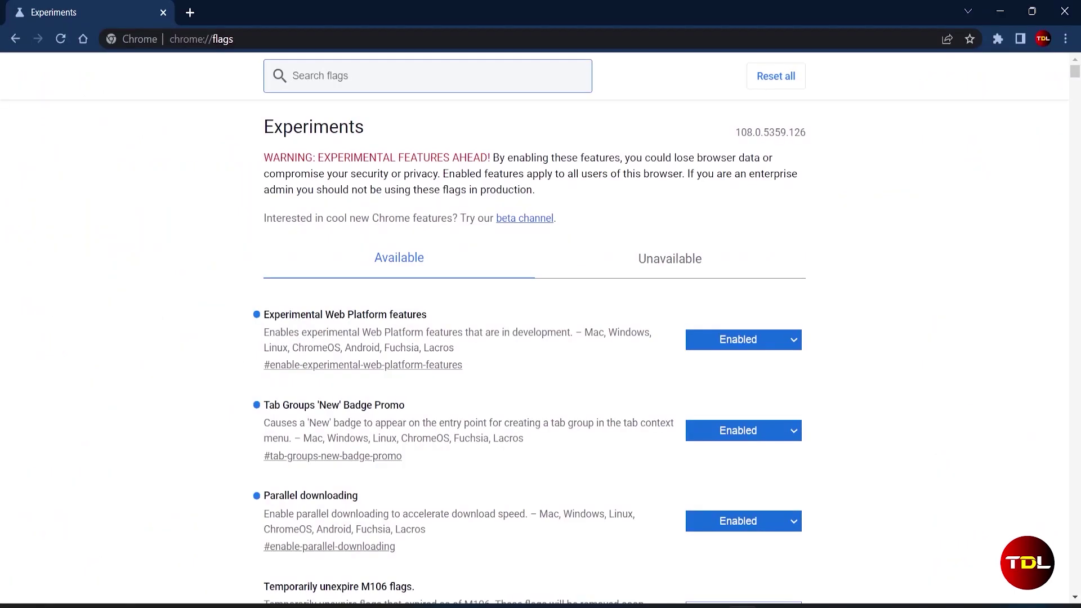
# - Search the flags for 'battery sa' to bring up the battery saver mode flag
pyautogui.write('batter')
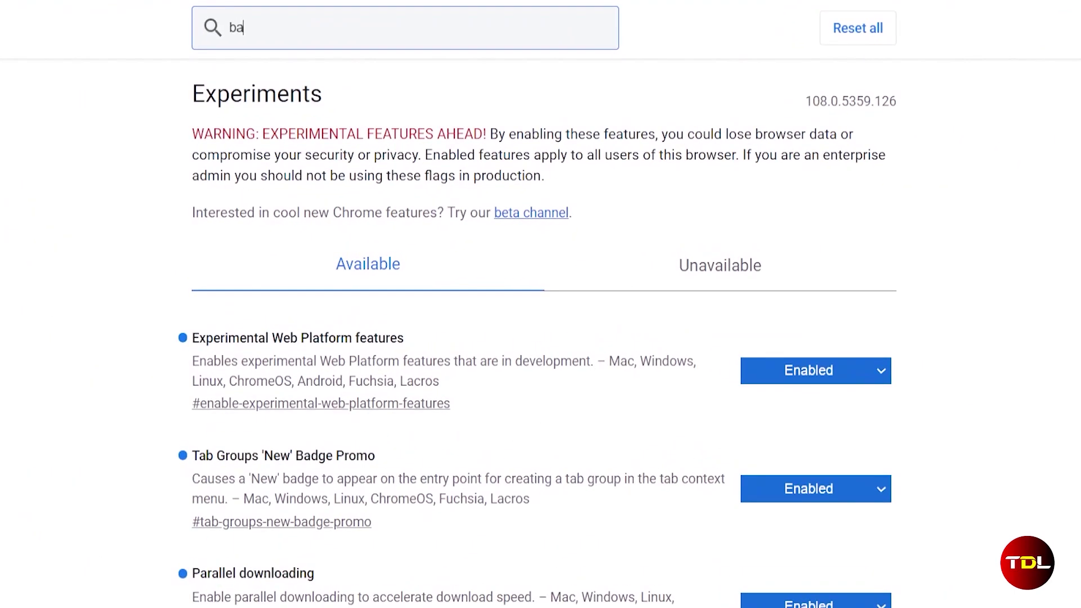
pyautogui.write('y sa')
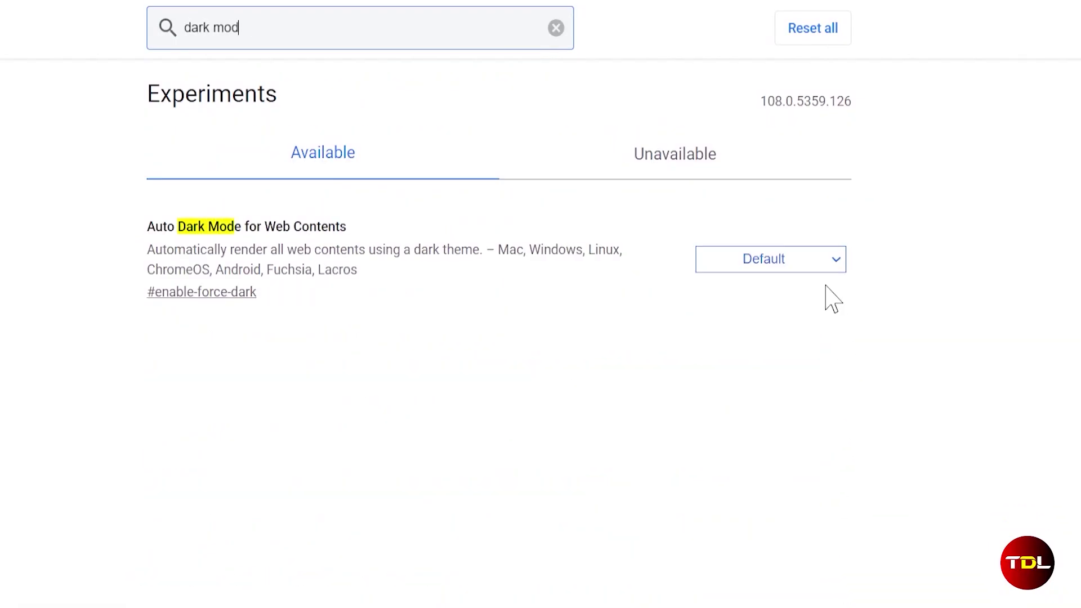
# - Set Auto Dark Mode for Web Contents to Enabled
pyautogui.click(823, 260)
pyautogui.click(813, 299)
# - Return to Chrome and scroll through the PCMag, iPad - Apple and YouTube channel tabs
pyautogui.click(965, 576)
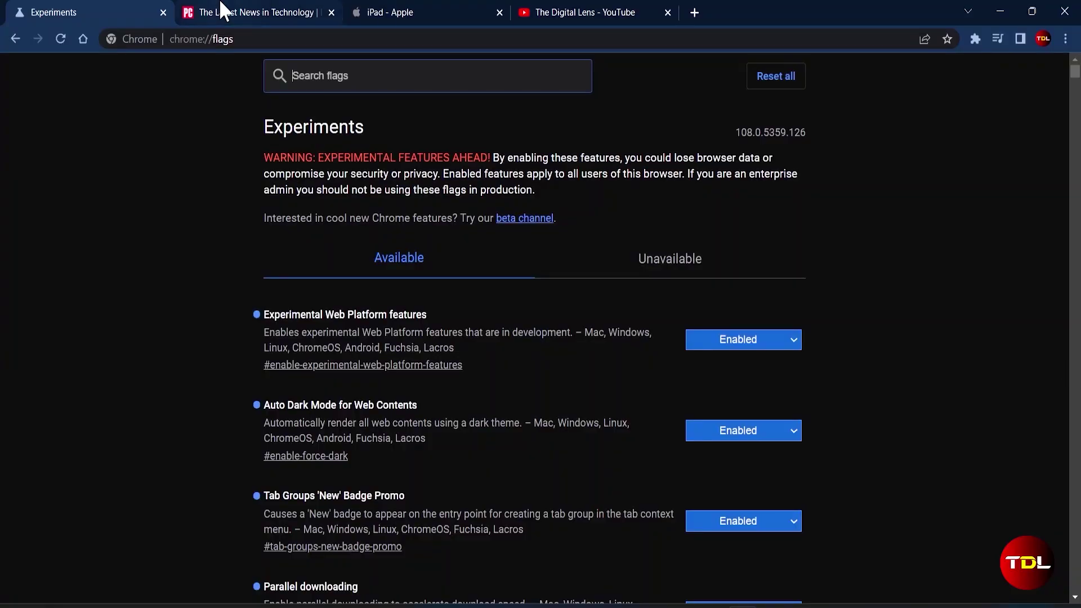
pyautogui.click(225, 9)
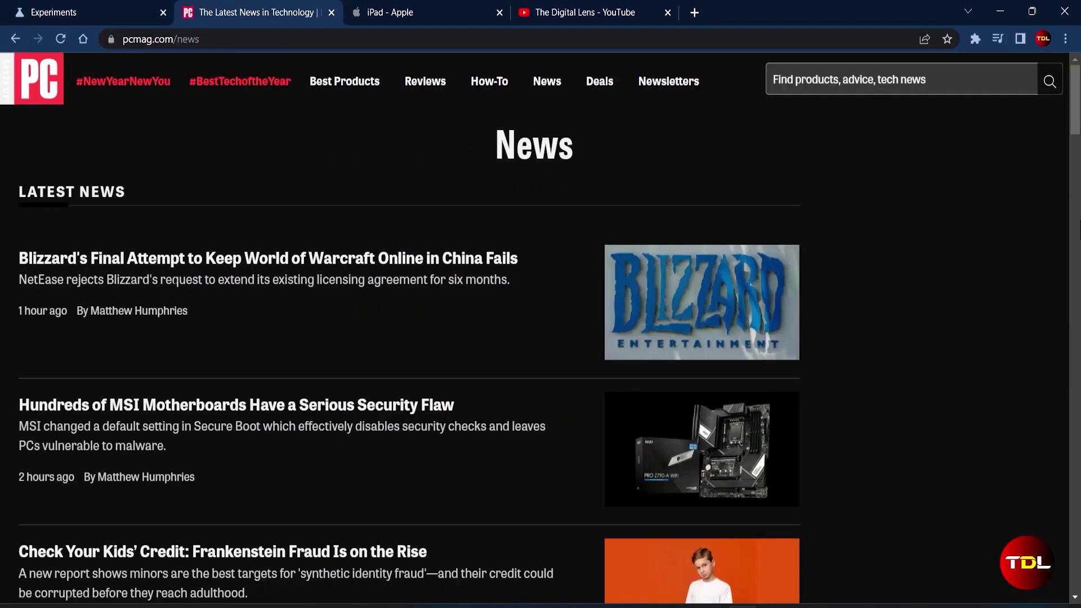
pyautogui.scroll(-15, 1041, 187)
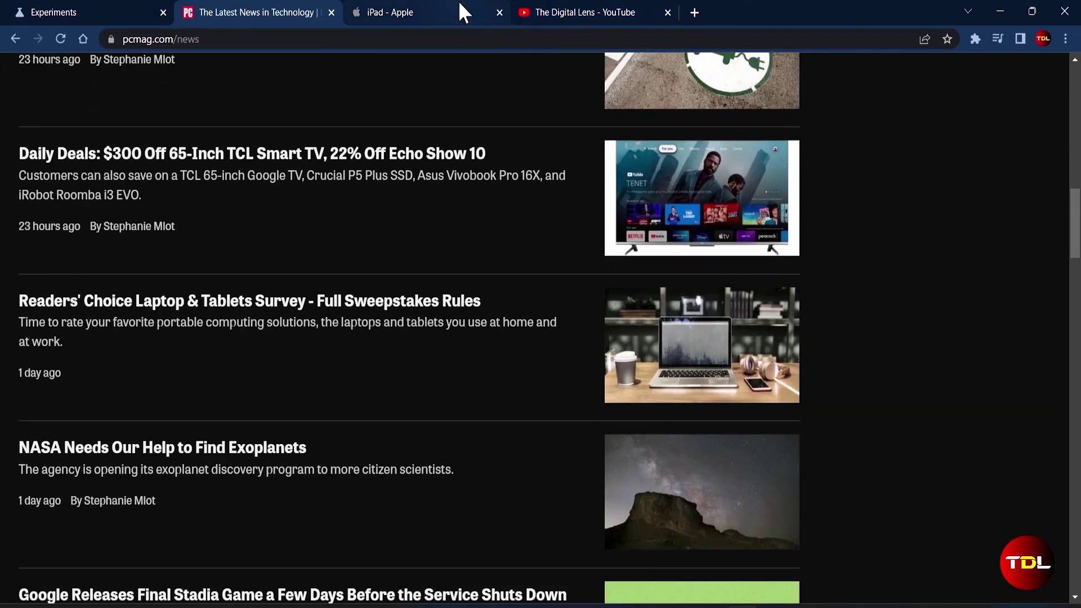
pyautogui.click(460, 12)
pyautogui.scroll(-10, 985, 397)
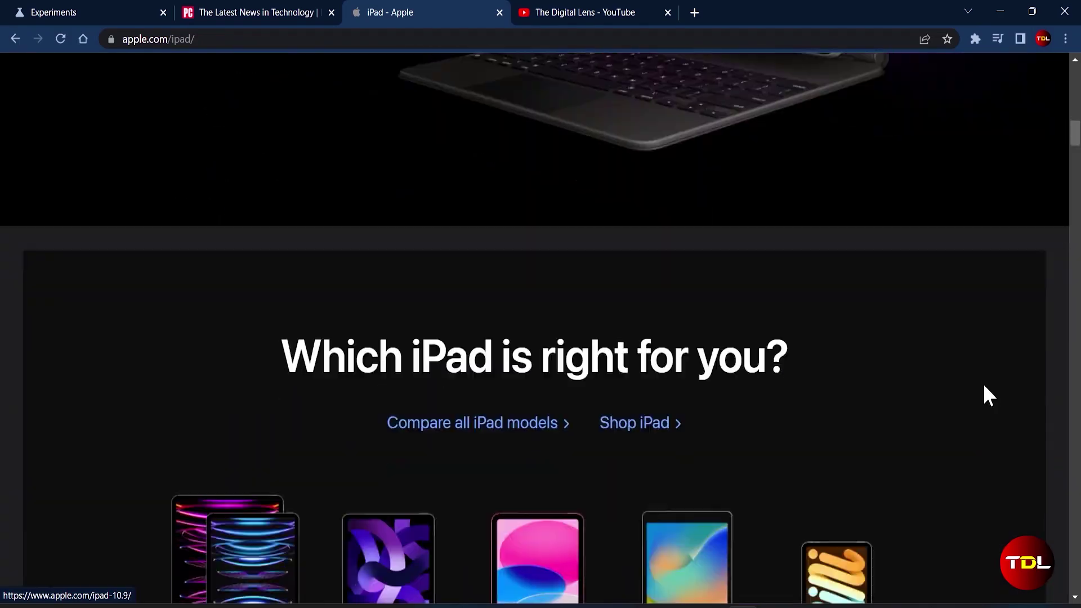
pyautogui.scroll(-10, 984, 386)
pyautogui.click(602, 11)
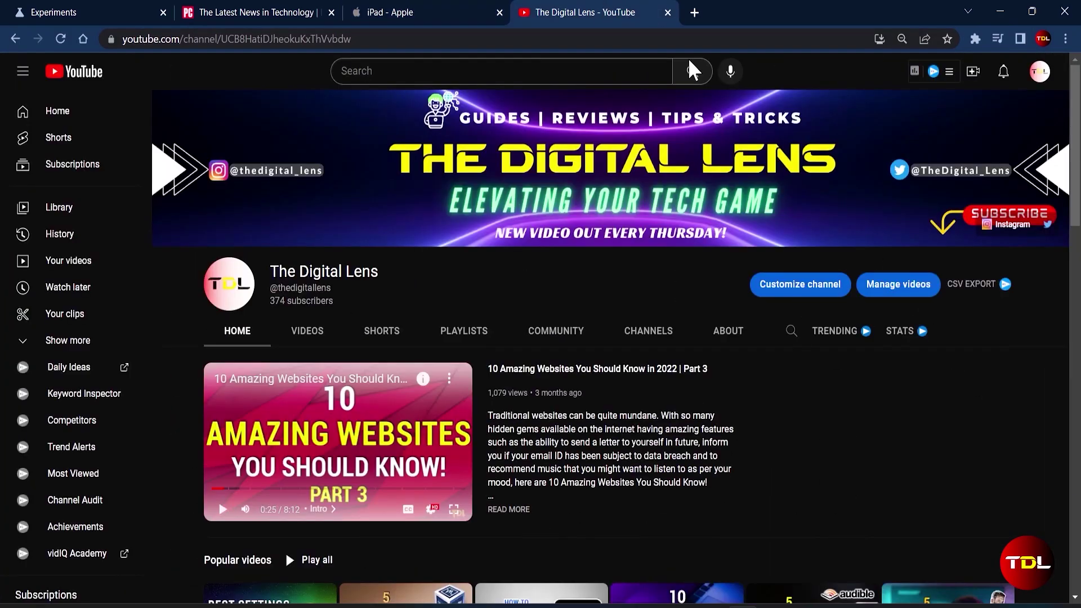
pyautogui.scroll(-10, 929, 394)
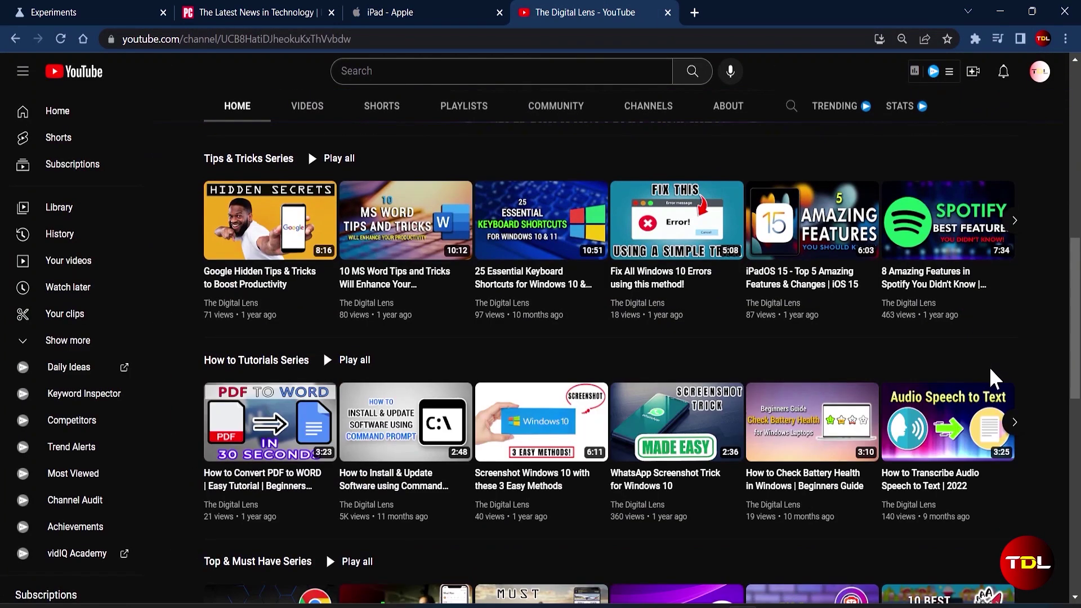
pyautogui.scroll(10, 991, 378)
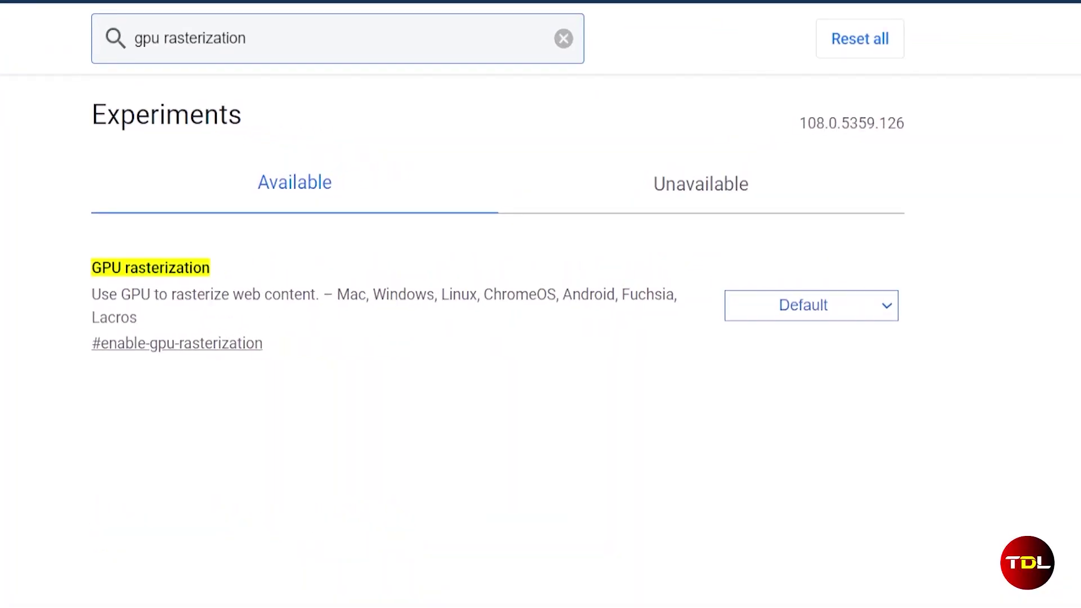
# - Choose Enabled for the GPU rasterization flag
pyautogui.click(826, 349)
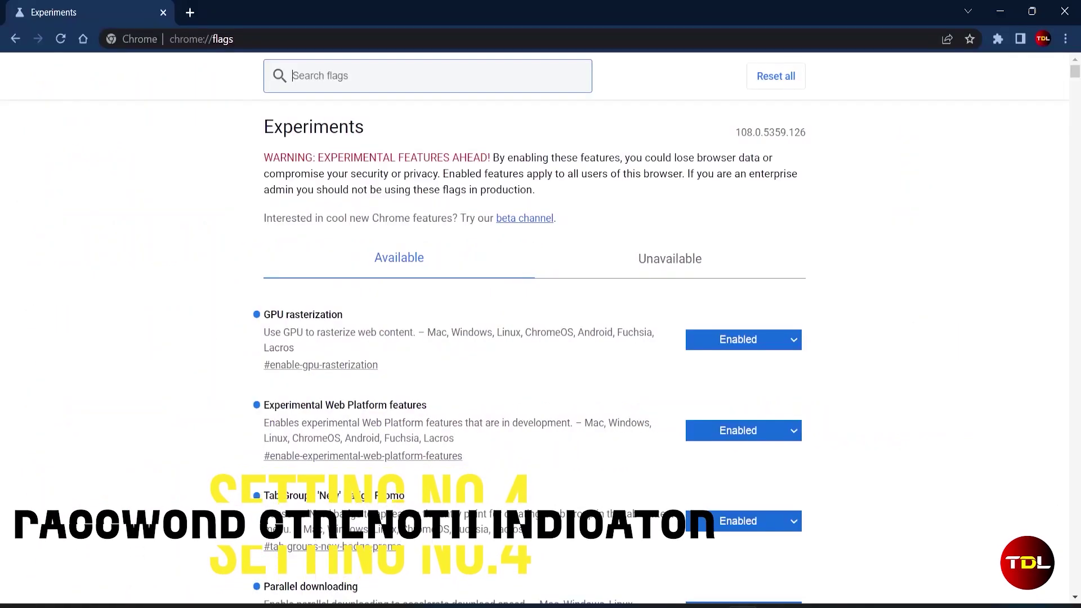
# - Search flags for 'password strength' and set Password strength indicator to Enabled
pyautogui.write('password str')
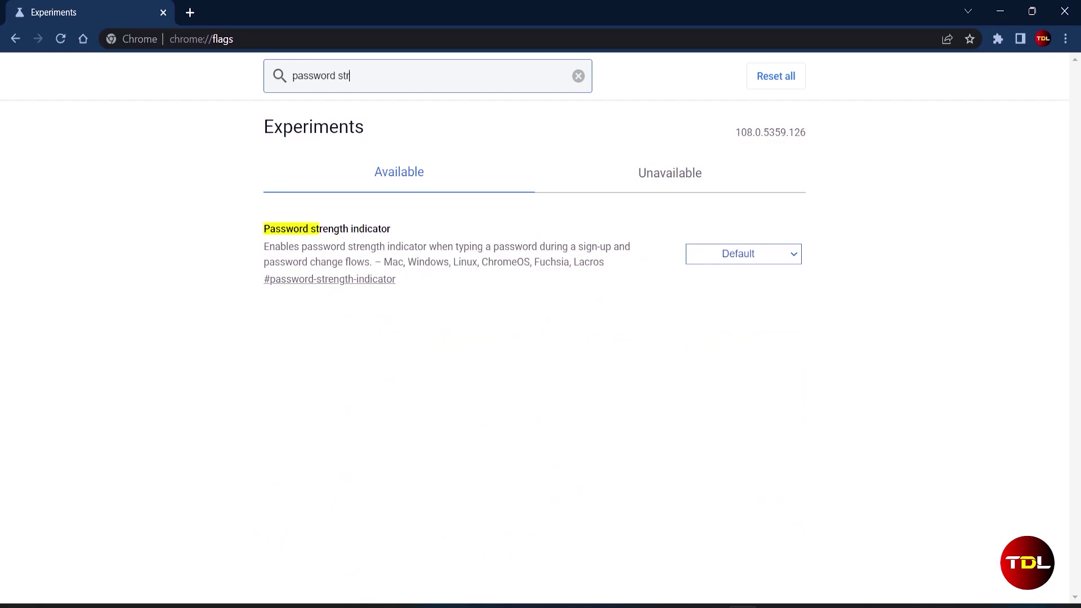
pyautogui.write('en')
pyautogui.write('gth indicator')
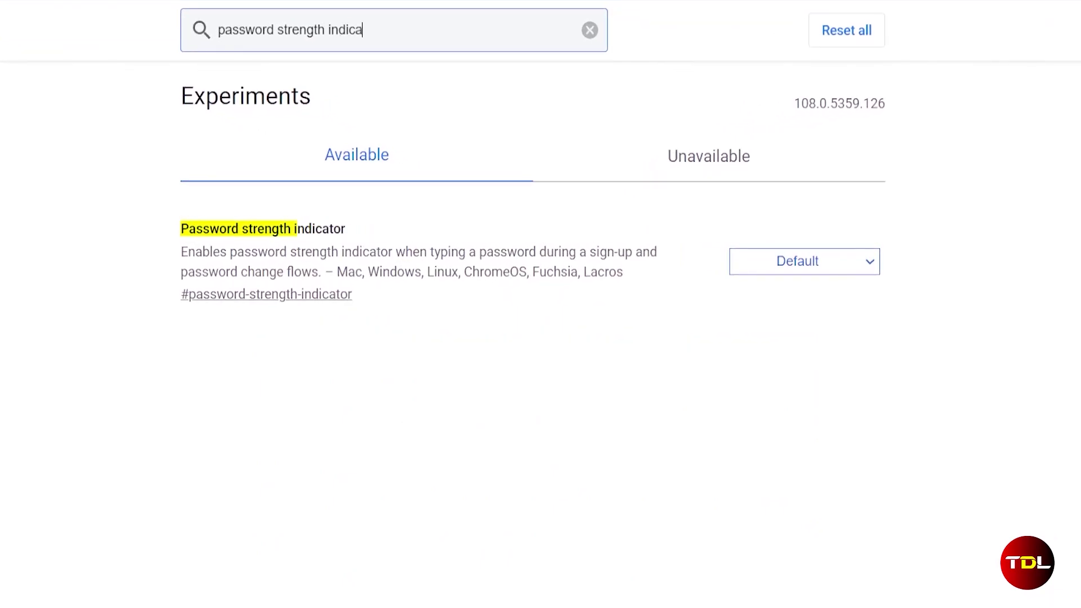
pyautogui.click(826, 260)
pyautogui.click(815, 301)
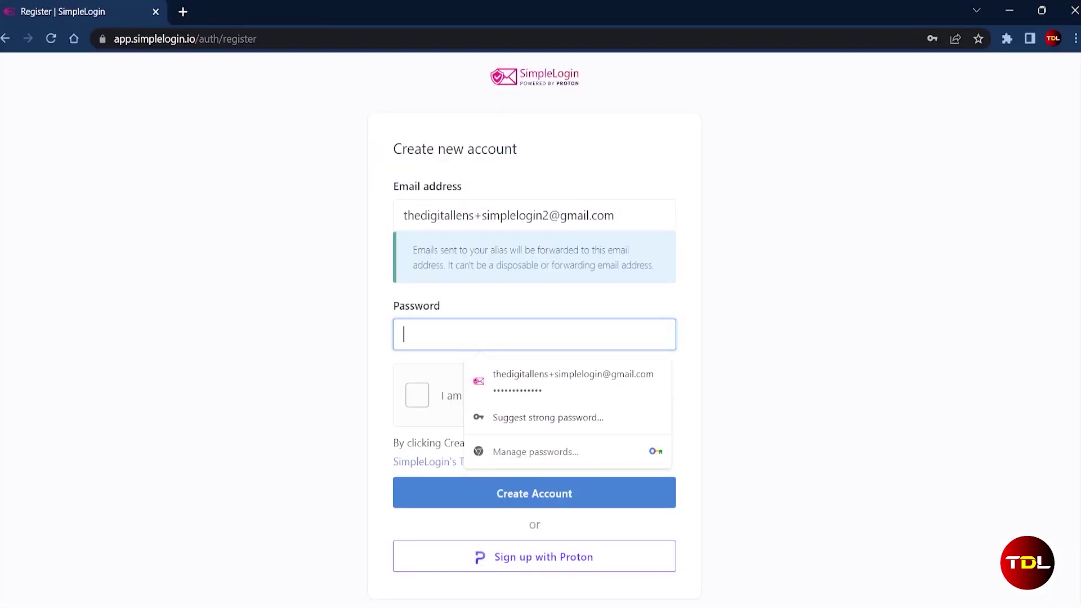
# - Enter a password in the sign-up Password field and request a suggested strong password
pyautogui.write('•••••••')
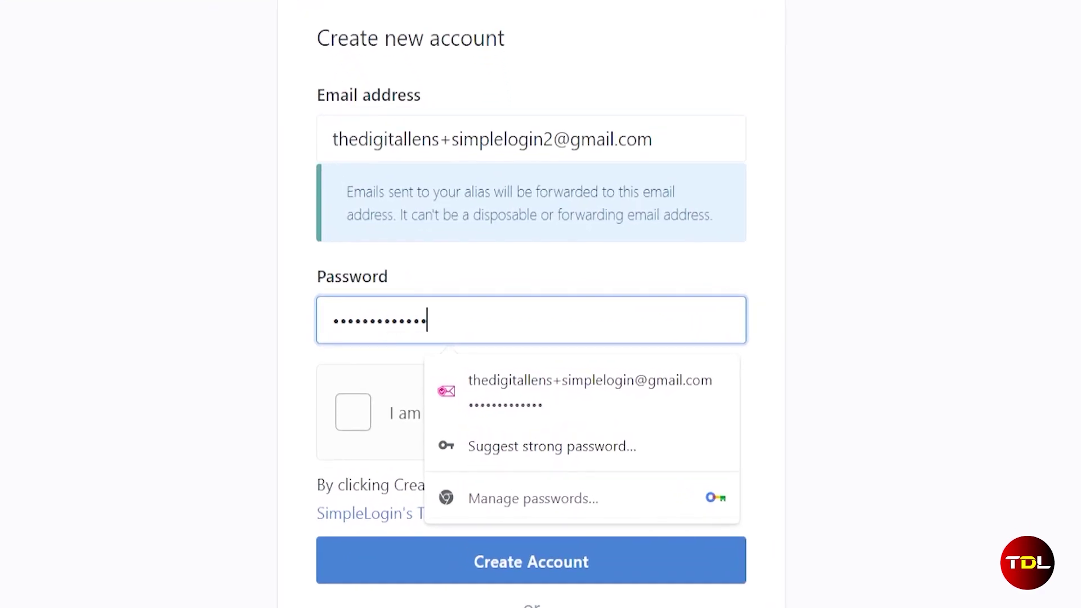
pyautogui.click(674, 461)
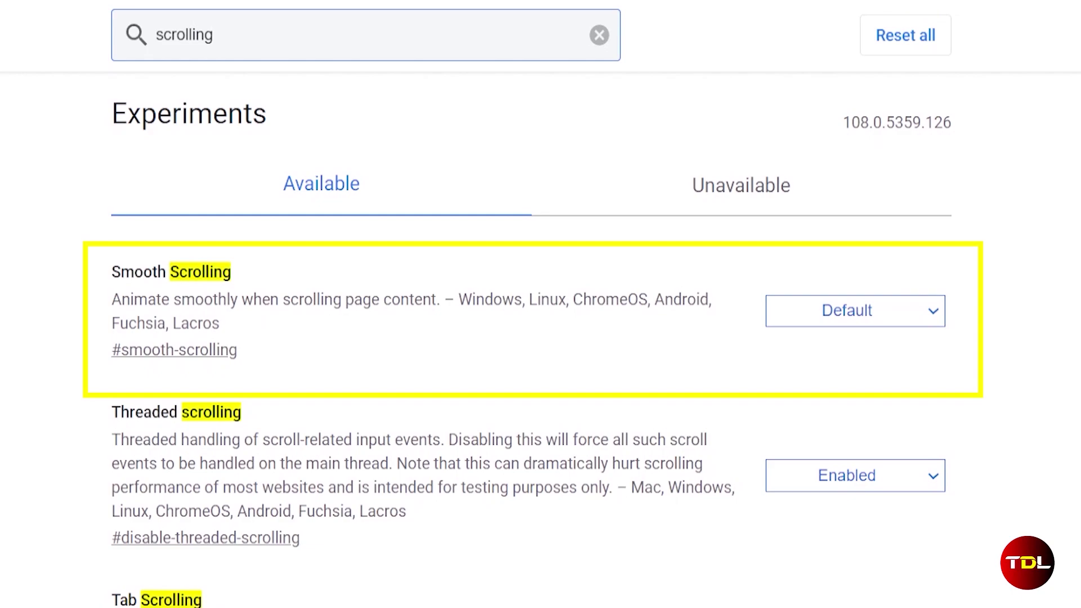
# - Set the Smooth Scrolling flag to Enabled
pyautogui.click(909, 313)
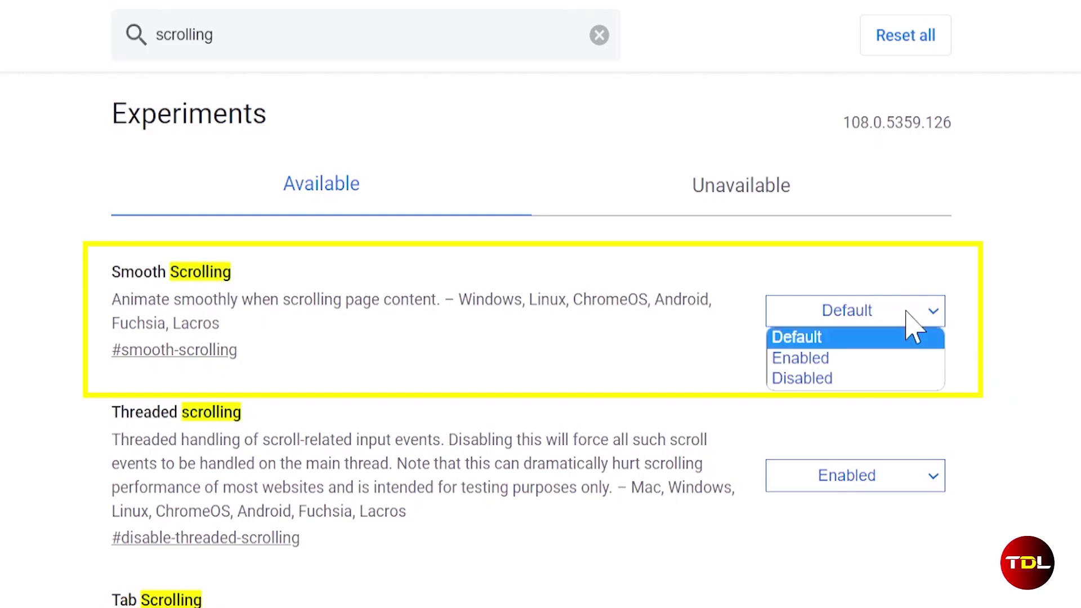
pyautogui.click(890, 364)
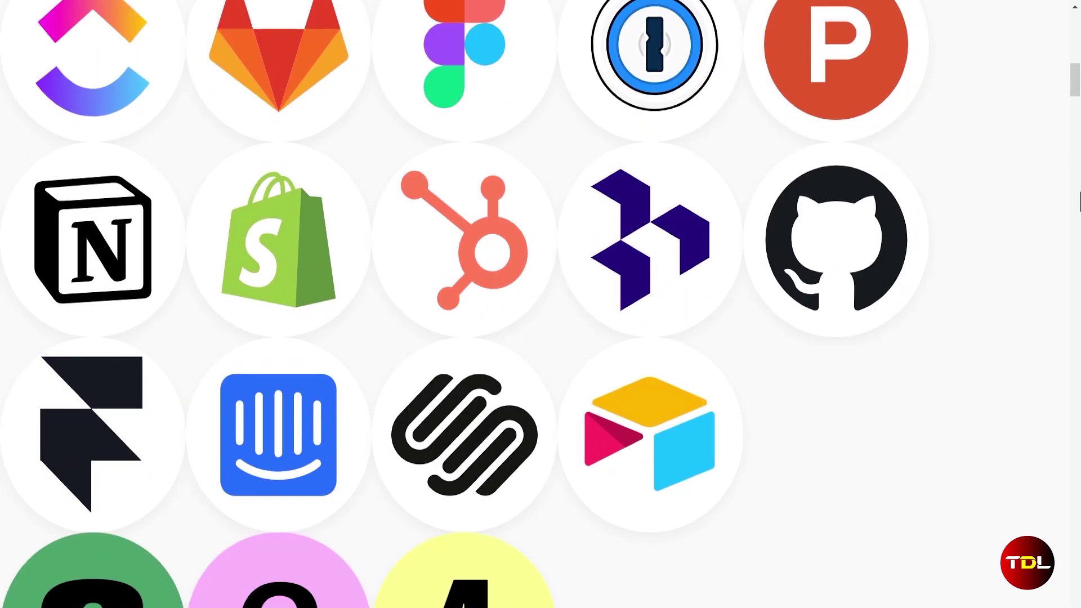
# - Scroll down the app-logo web page to test smooth scrolling
pyautogui.scroll(-5, 1080, 202)
pyautogui.scroll(-15, 1080, 201)
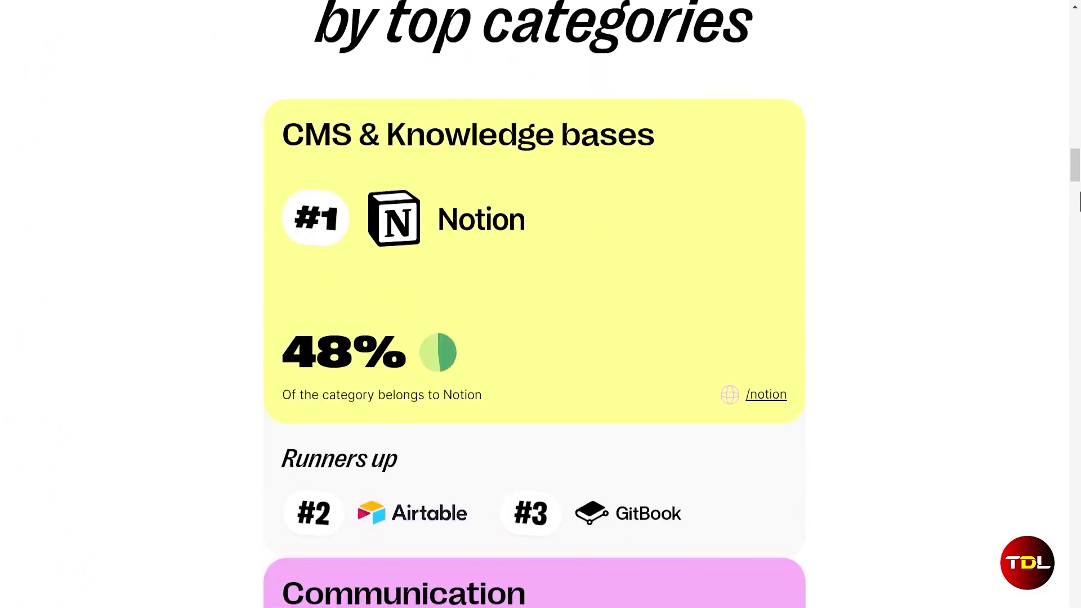
pyautogui.scroll(-20, 1079, 201)
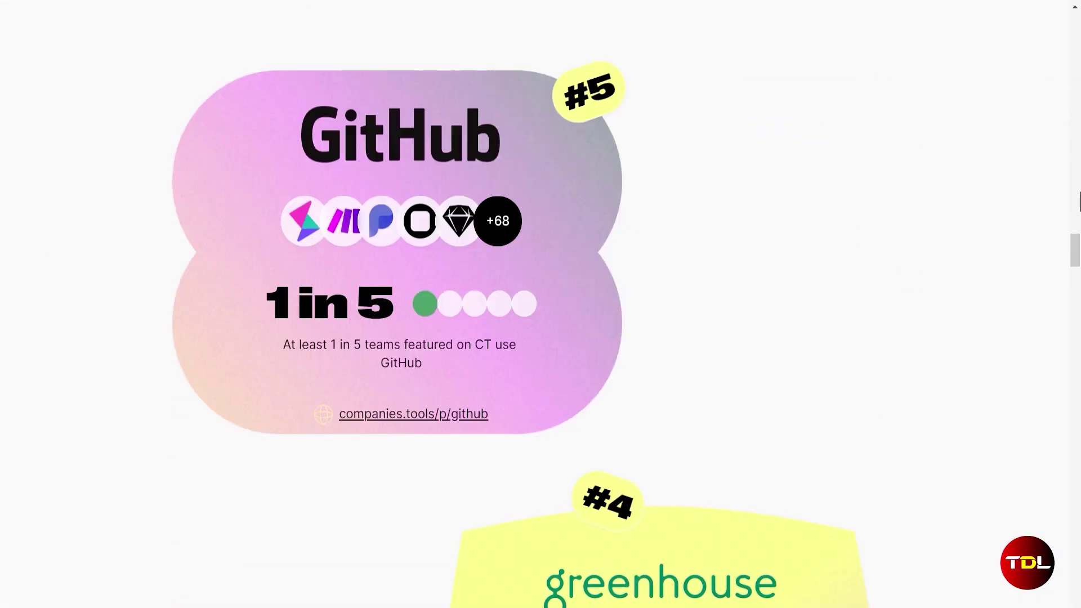
pyautogui.scroll(-7, 1080, 202)
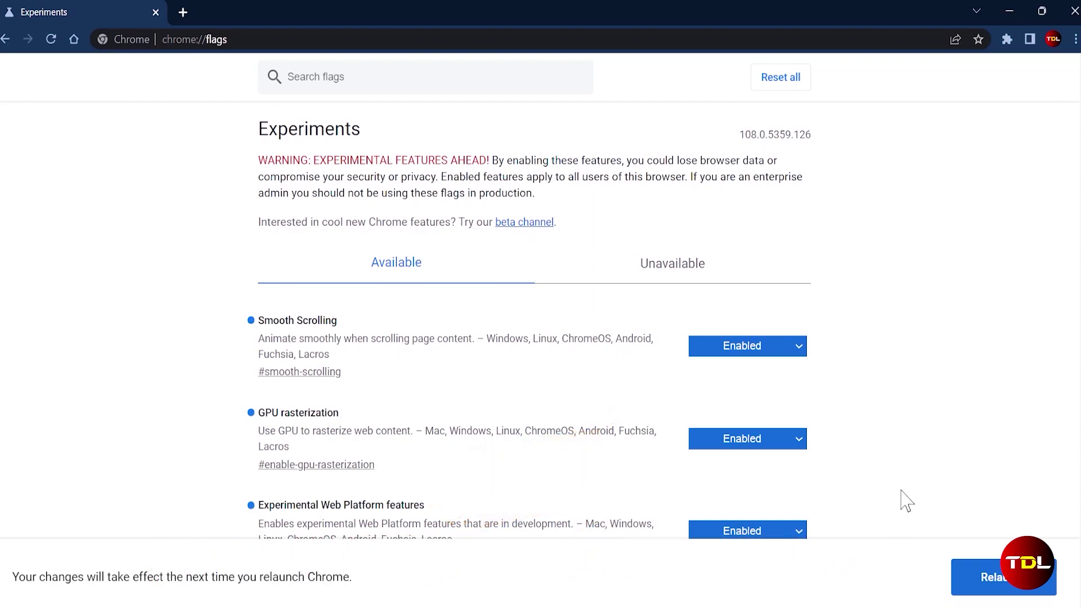
pyautogui.scroll(-15, 907, 500)
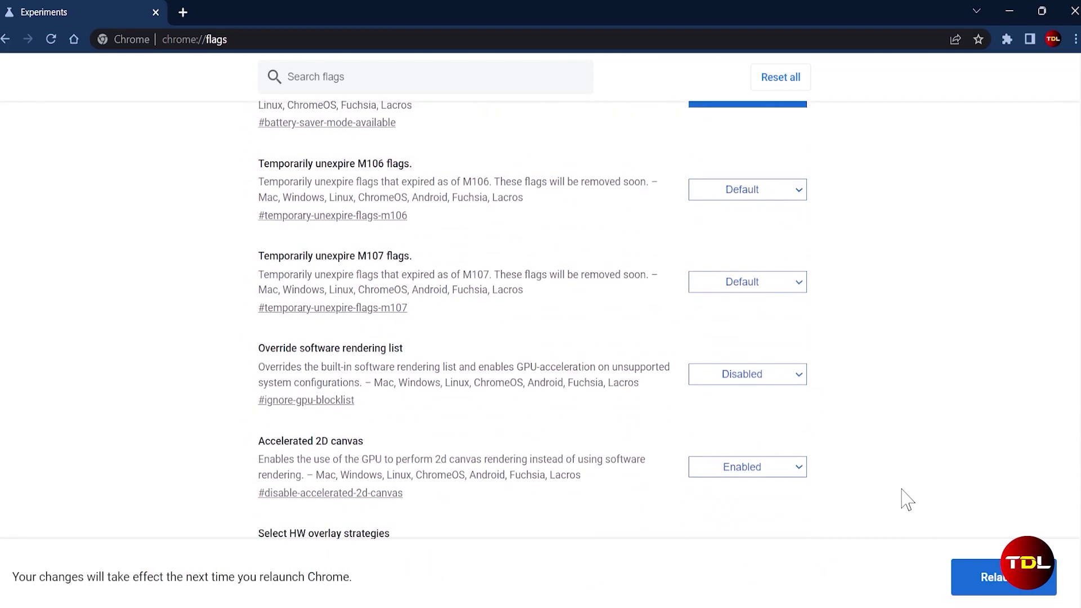
pyautogui.scroll(-15, 906, 500)
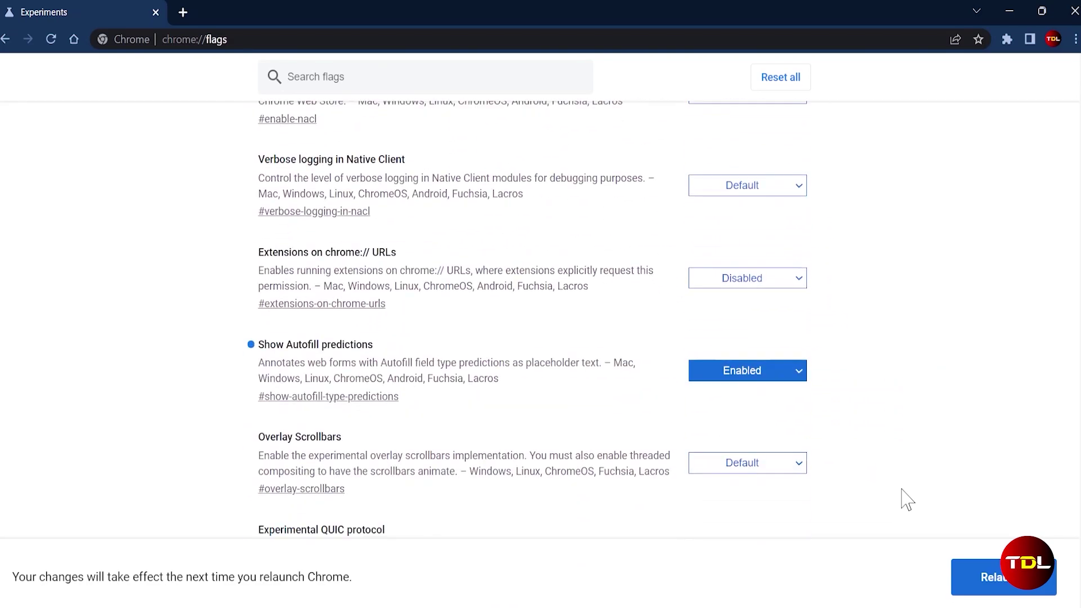
pyautogui.scroll(-15, 907, 500)
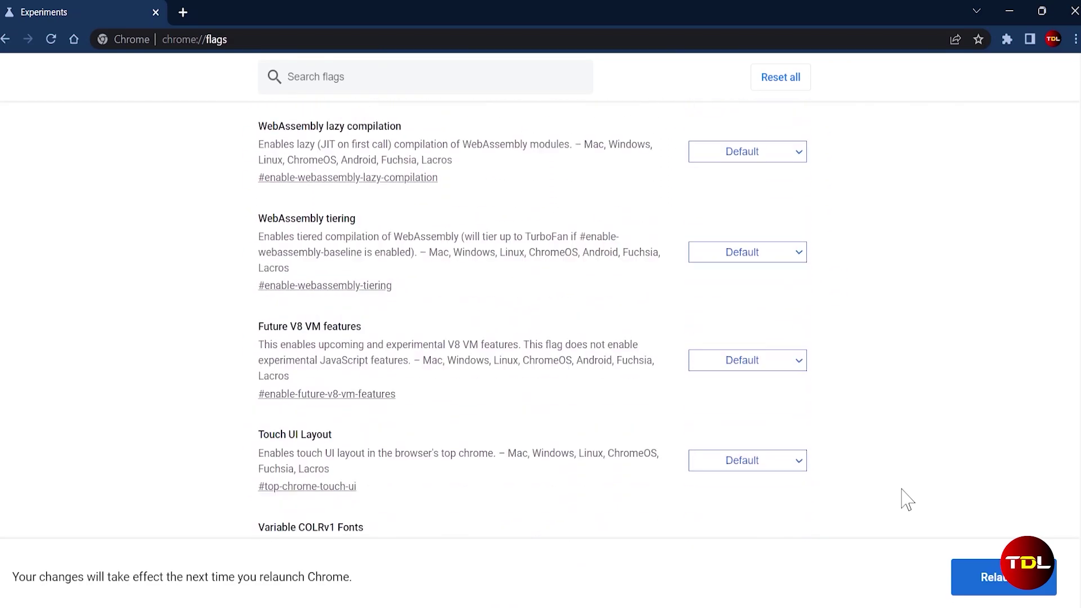